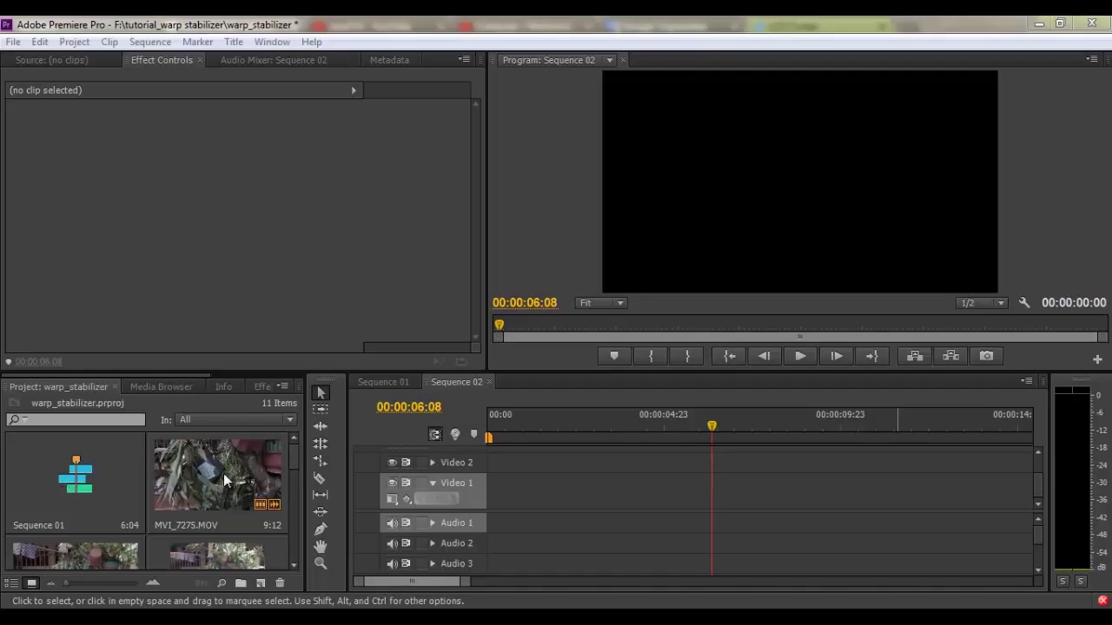
Place MVI_7275.MOV on Video 1 of Sequence 02, keeping the existing sequence settings
left_click_drag(206, 477, 506, 508)
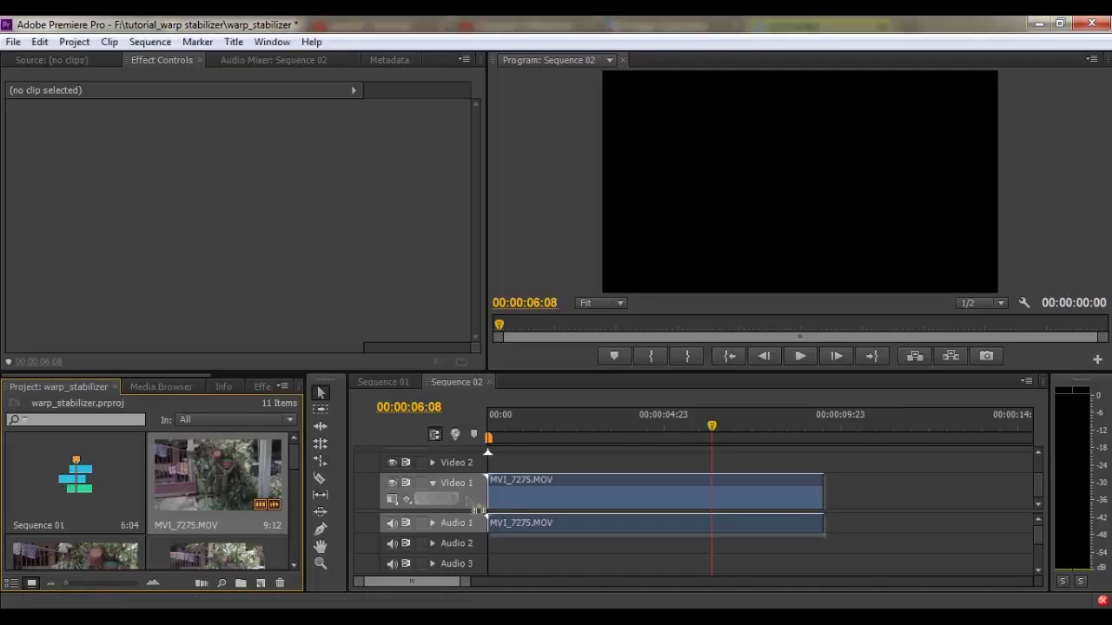
left_click_drag(506, 509, 496, 497)
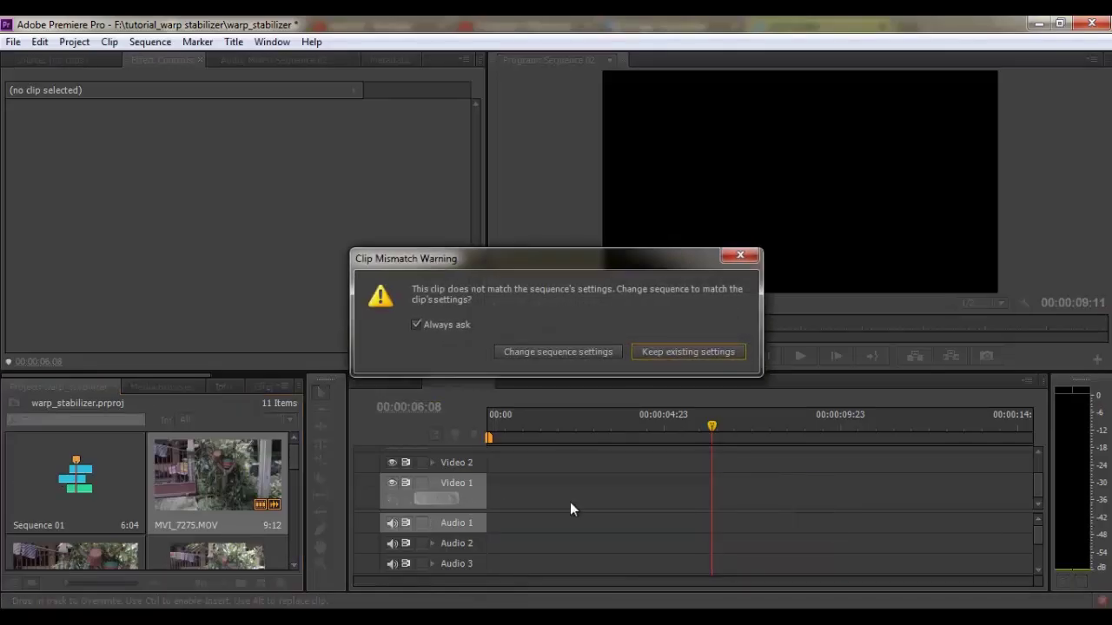
left_click(699, 353)
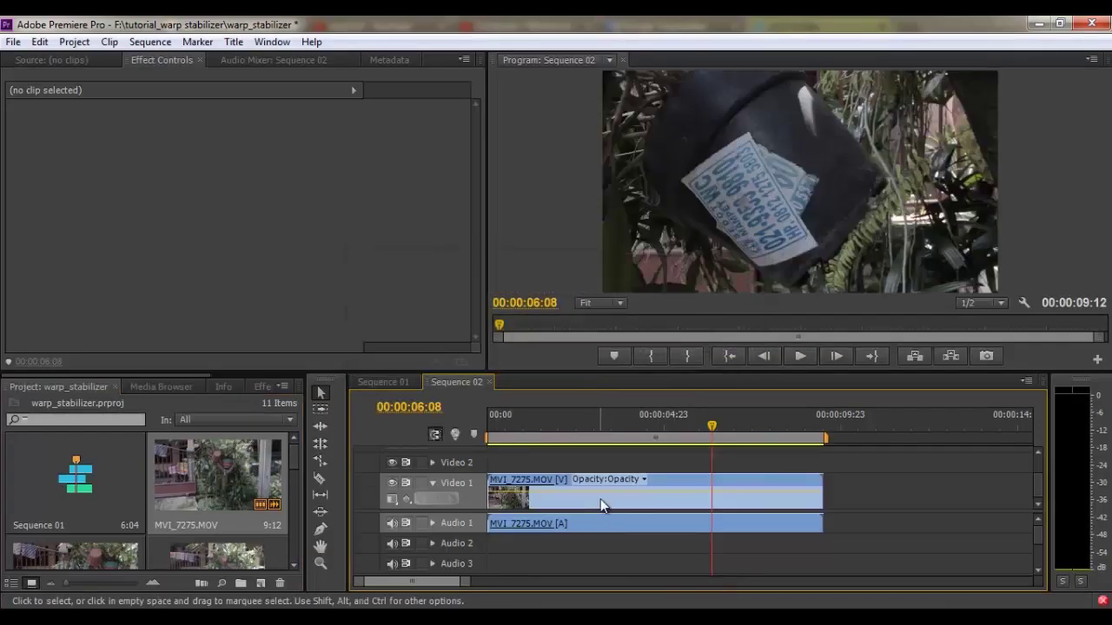
Nest the timeline clip into its own sequence, Nested Sequence 08
left_click(511, 424)
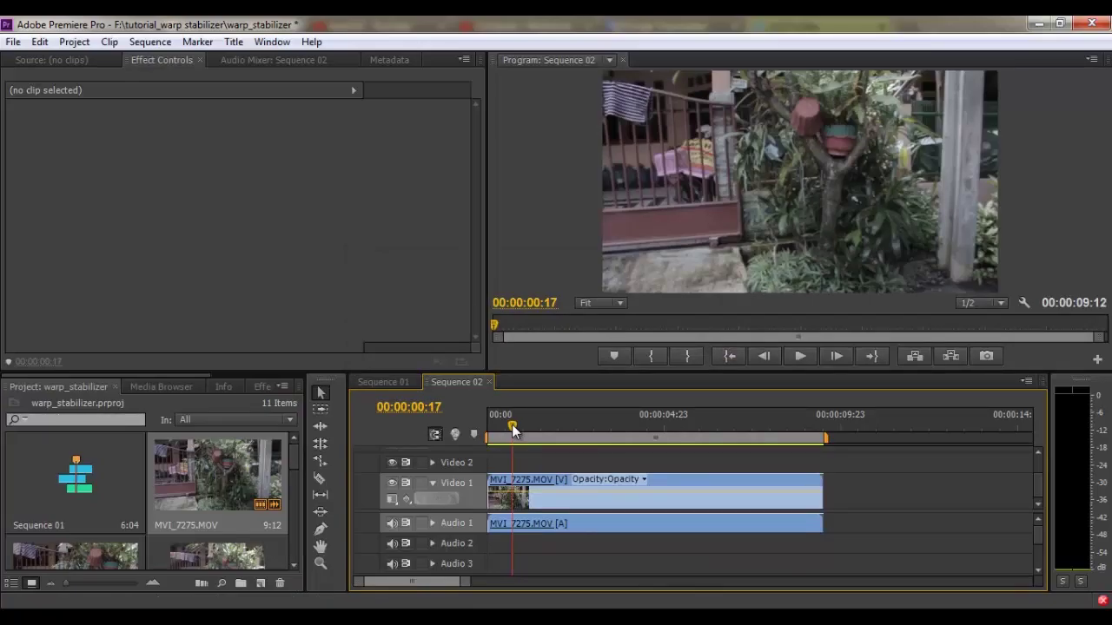
right_click(561, 502)
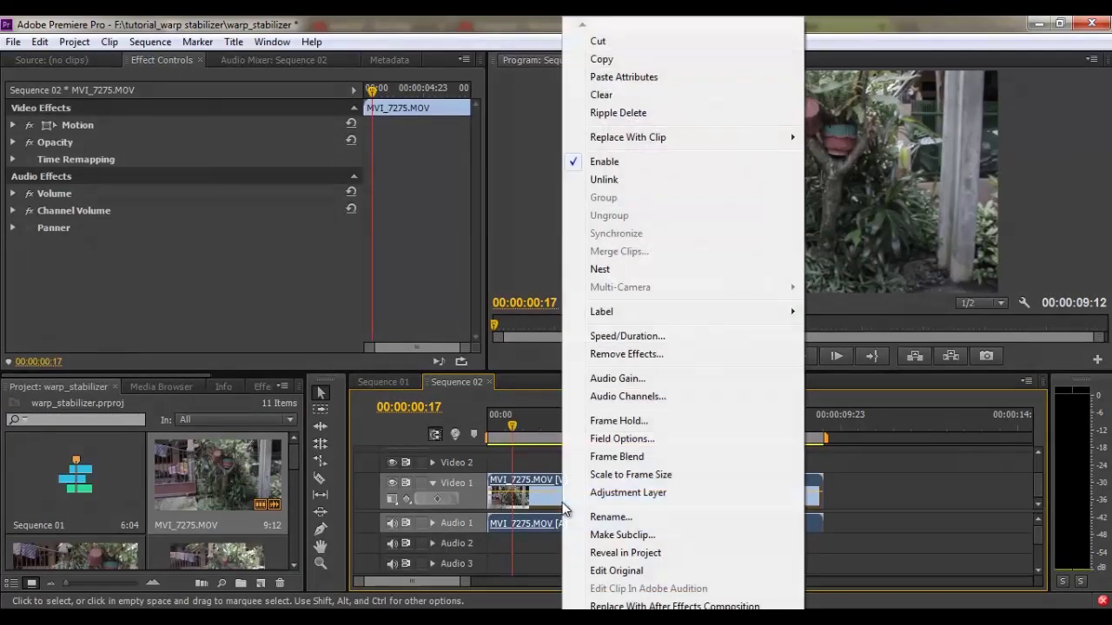
left_click(657, 270)
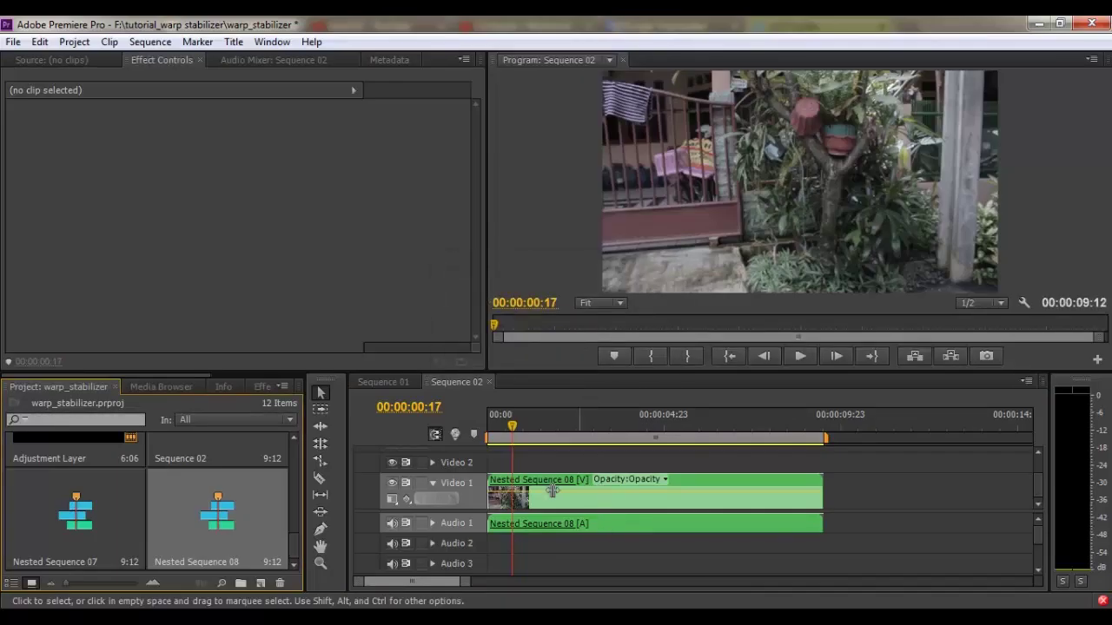
left_click(263, 383)
Search effects for 'warp' and apply Warp Stabilizer to Nested Sequence 08
left_click(165, 405)
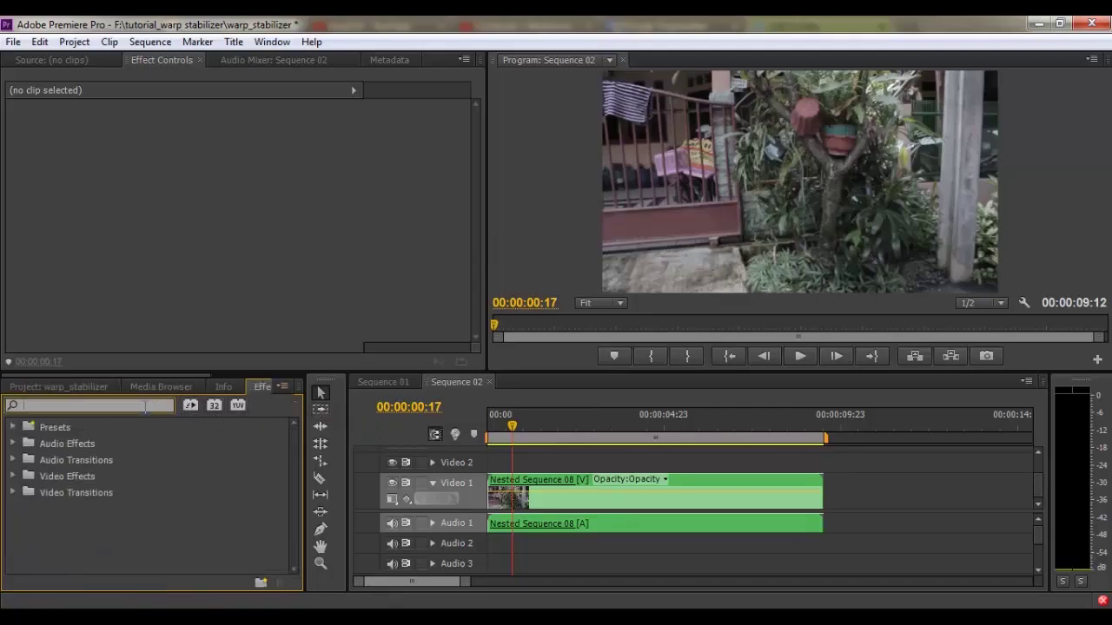
type("warp")
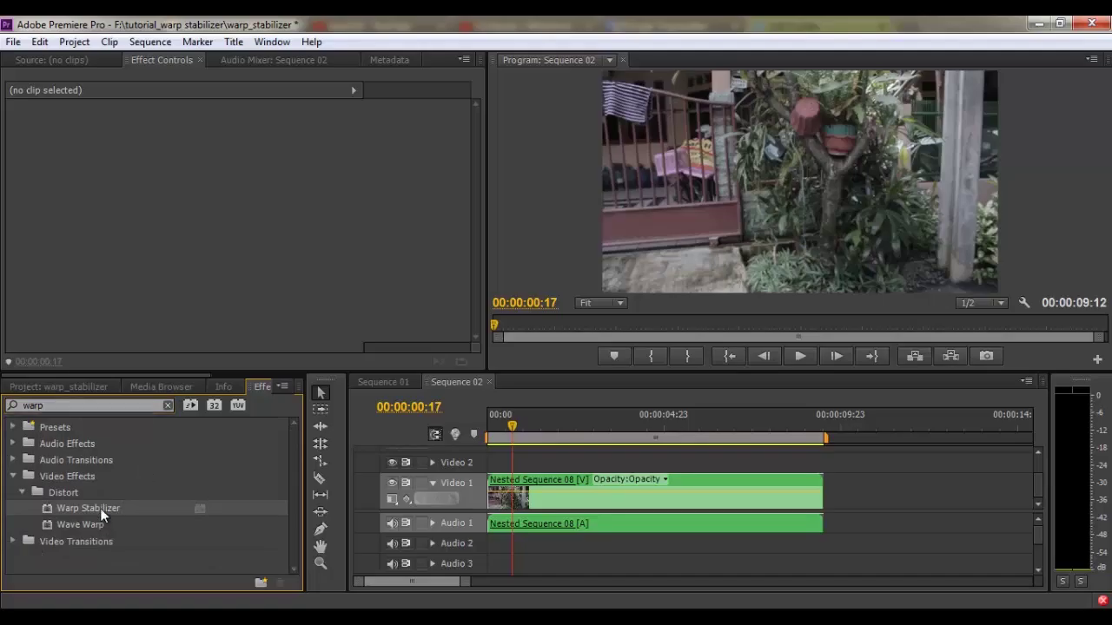
left_click_drag(100, 508, 651, 495)
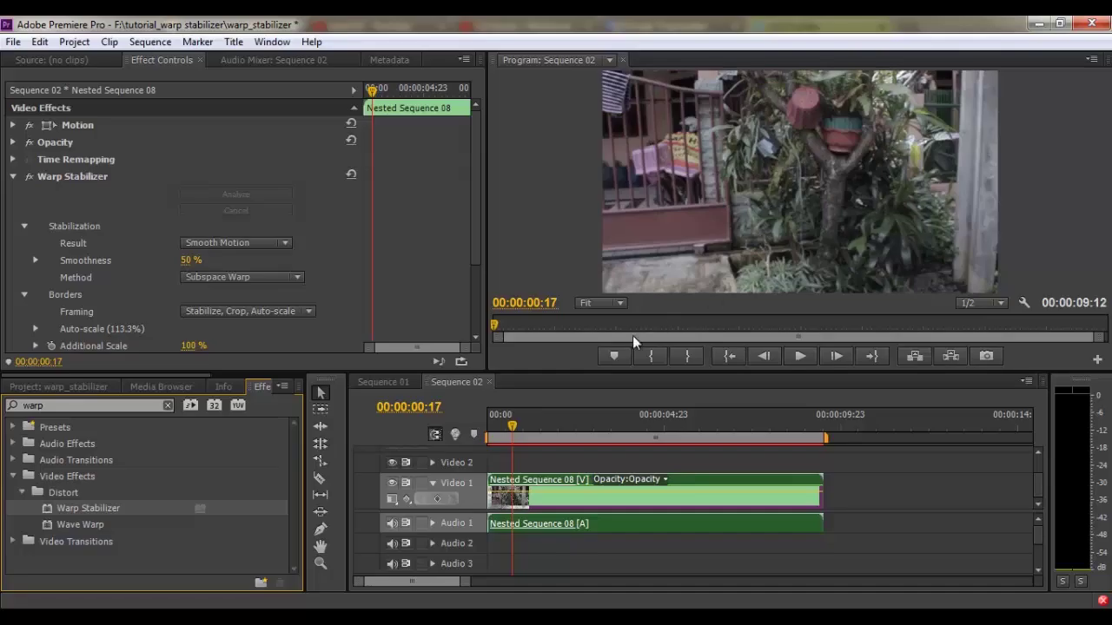
left_click(729, 357)
left_click(796, 358)
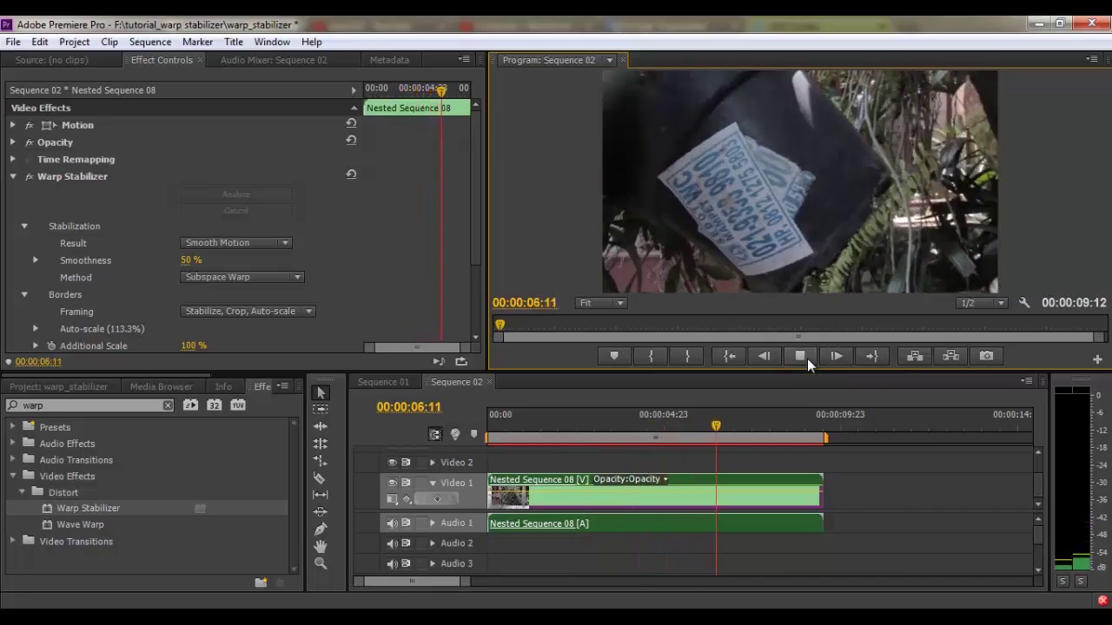
left_click(807, 359)
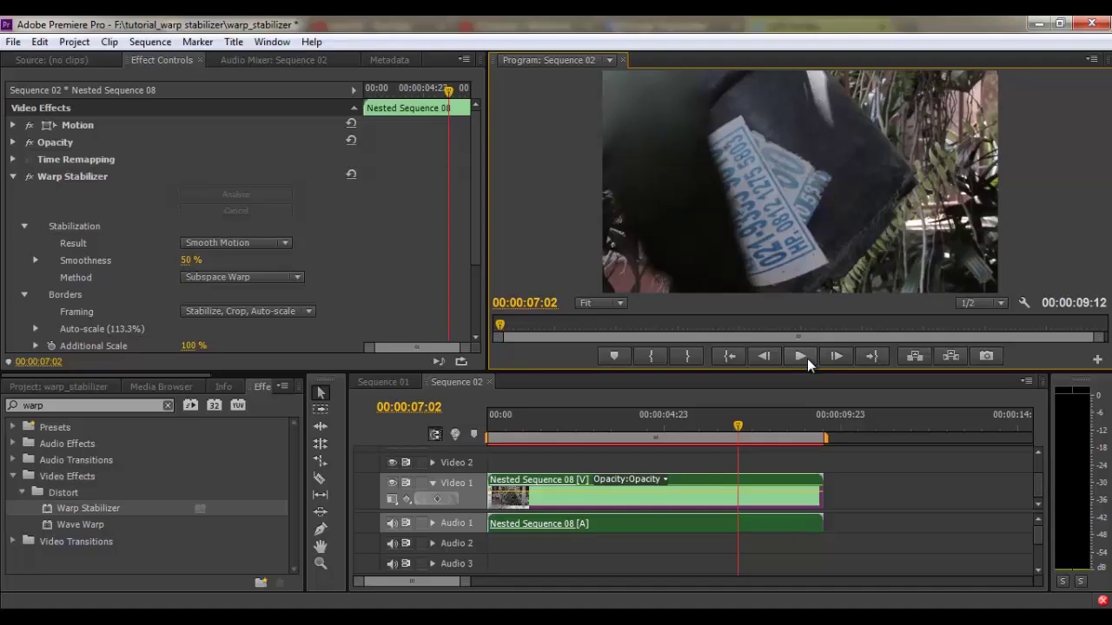
key("Return")
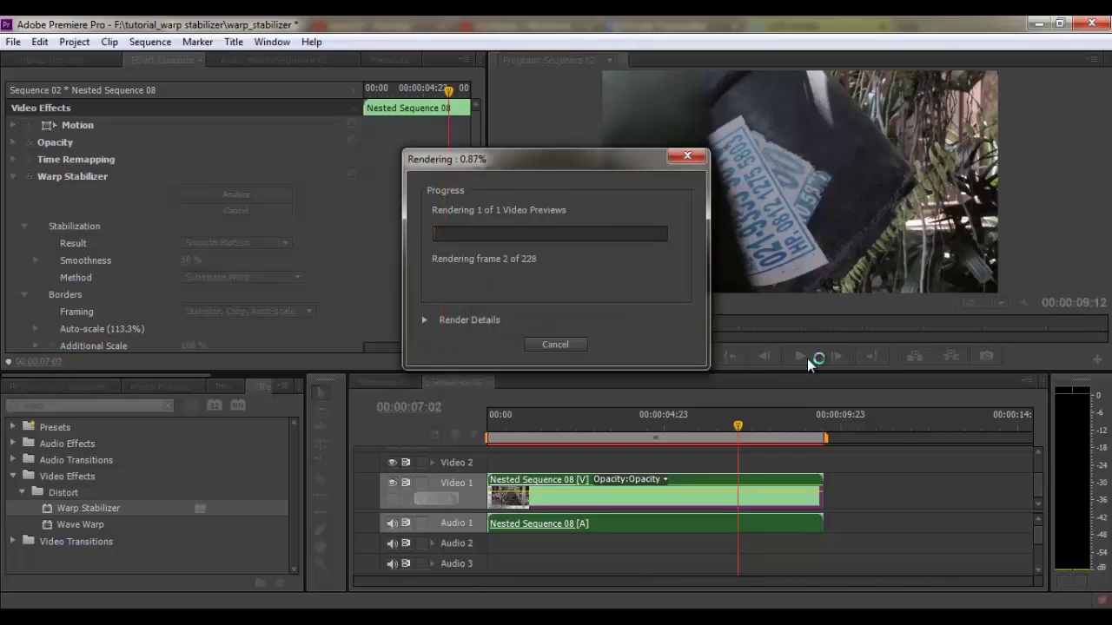